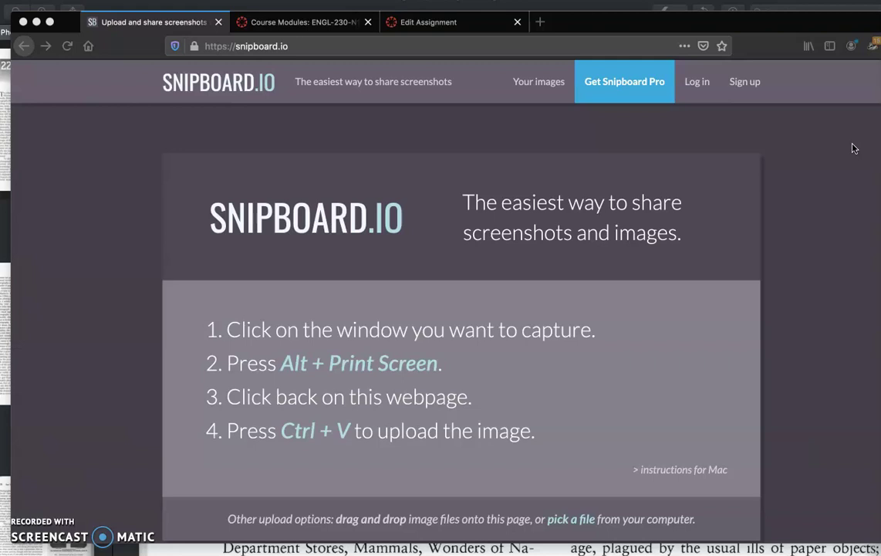
# Step: Switch Snipboard.io's four-step screenshot upload instructions to the Mac version
pyautogui.click(818, 148)
pyautogui.click(683, 411)
pyautogui.click(672, 472)
pyautogui.click(675, 472)
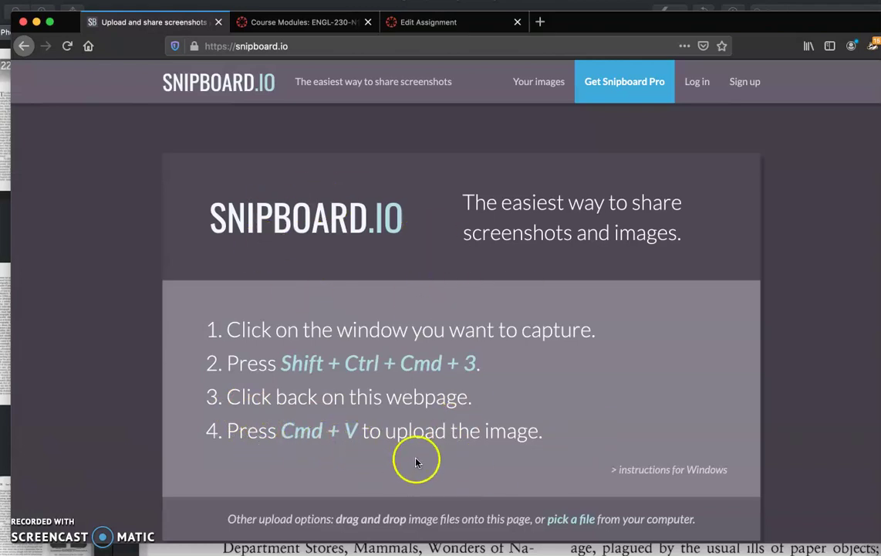
# Step: Bring up the ENGL-230 Modules page showing the Week of March 30–April 6 and Week Seven modules
pyautogui.click(309, 22)
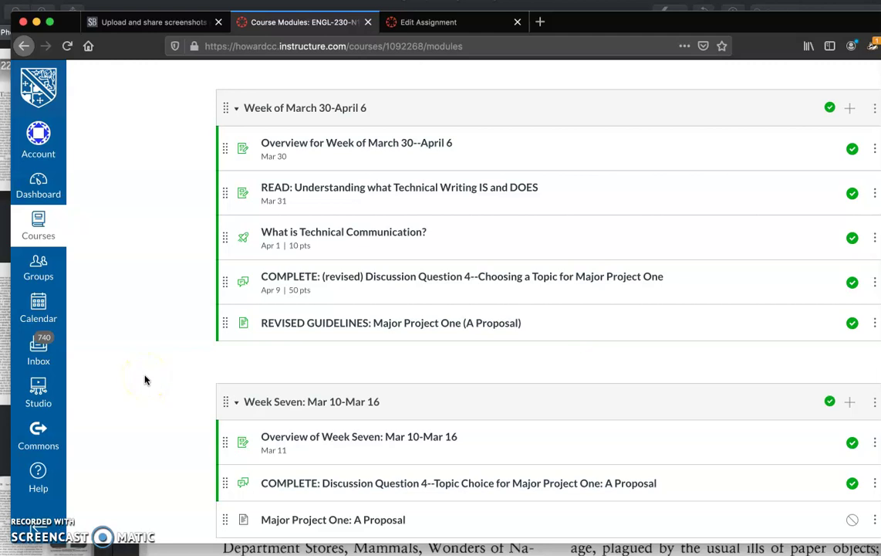
# Step: Paste the captured Canvas modules screenshot into Snipboard.io, creating snipboard.io/vOqMzK.jpg
pyautogui.click(132, 25)
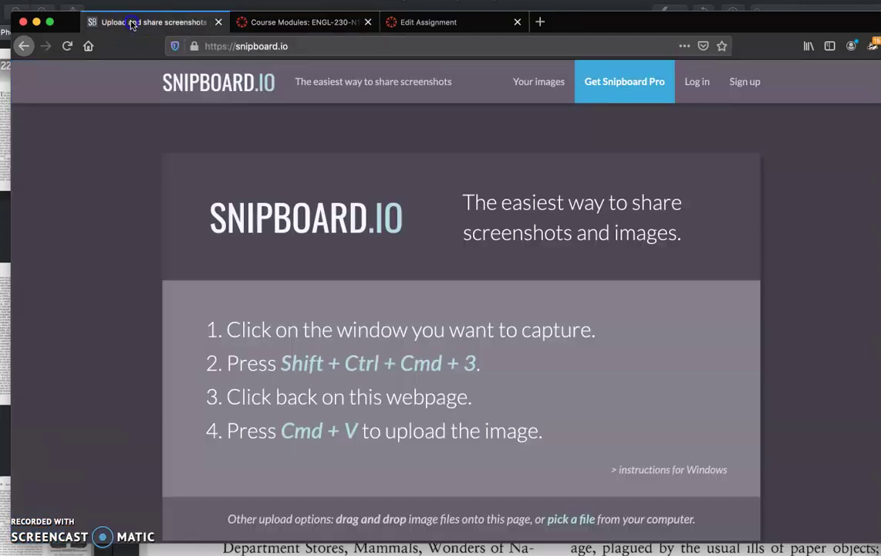
pyautogui.click(139, 369)
pyautogui.press('super+v')
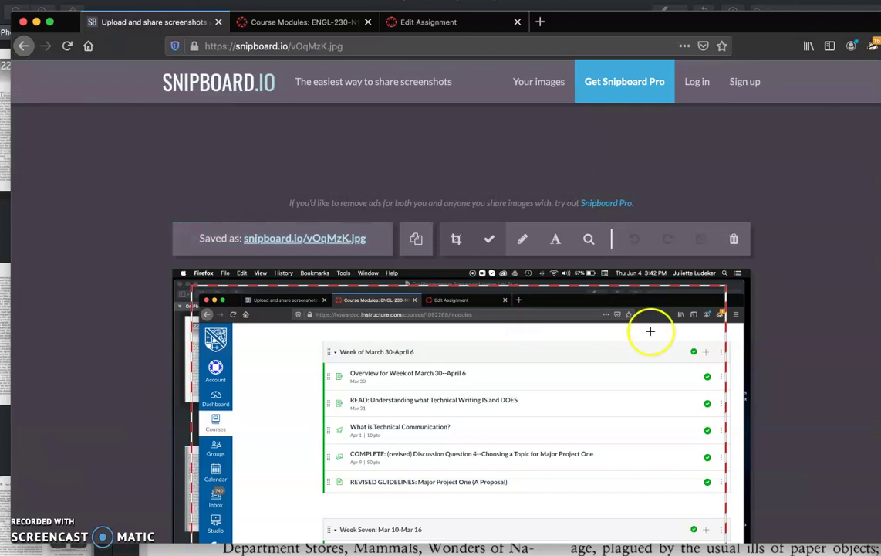
pyautogui.scroll(-2, 828, 351)
pyautogui.scroll(-2, 828, 351)
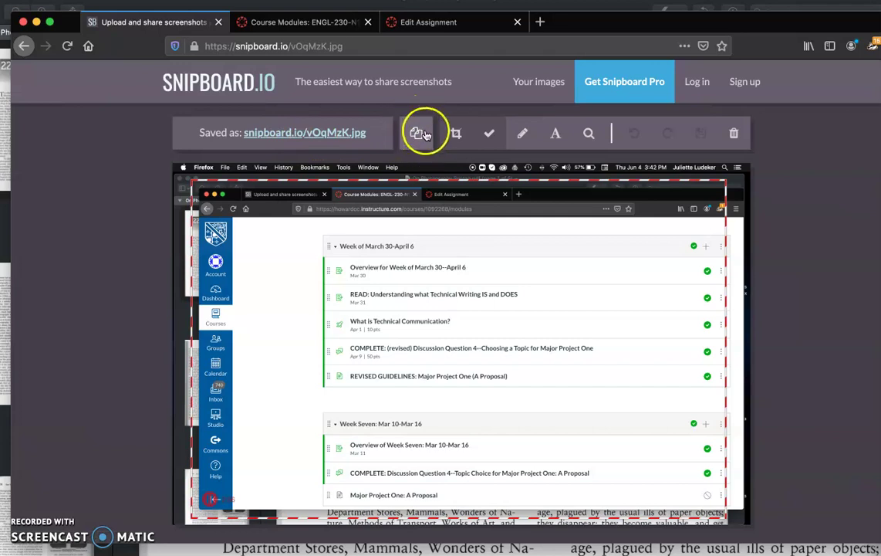
# Step: Crop the uploaded screenshot to the Canvas module list, trimming away the browser and sidebar
pyautogui.click(423, 134)
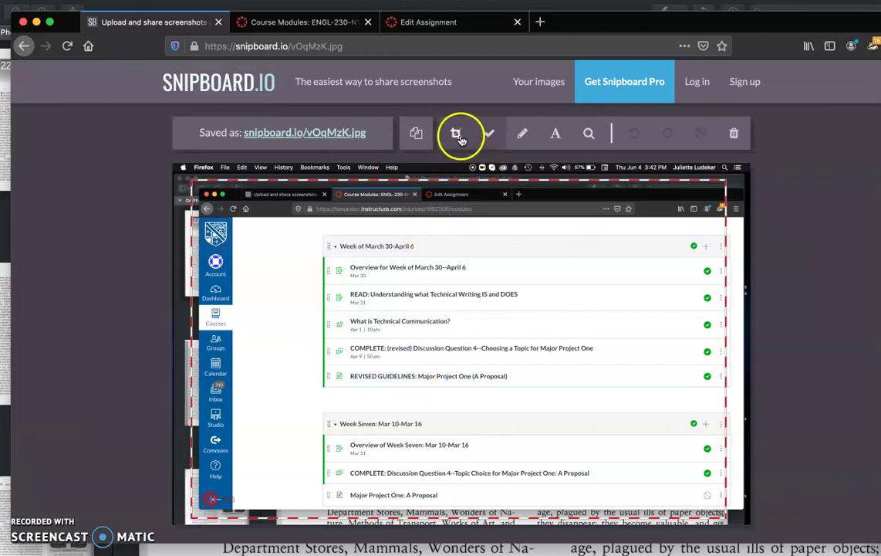
pyautogui.click(457, 136)
pyautogui.click(477, 141)
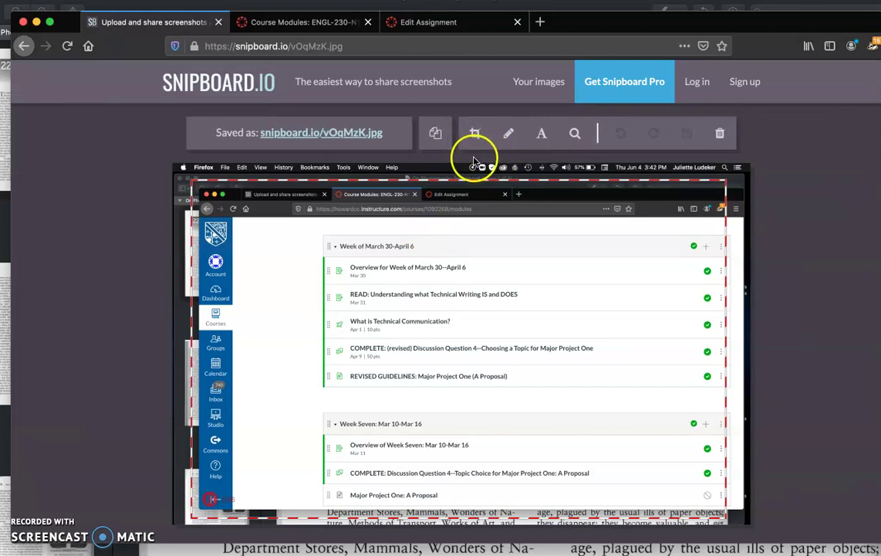
pyautogui.click(475, 139)
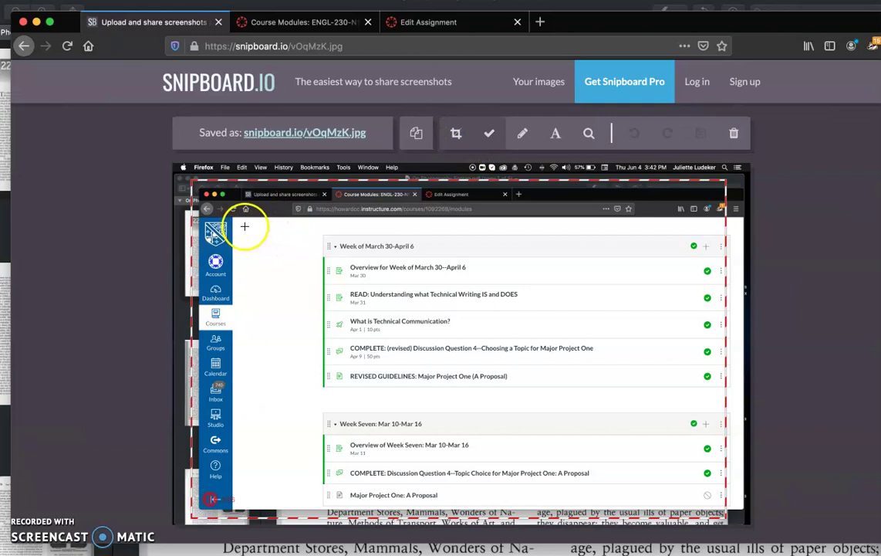
pyautogui.moveTo(318, 231); pyautogui.dragTo(727, 513)
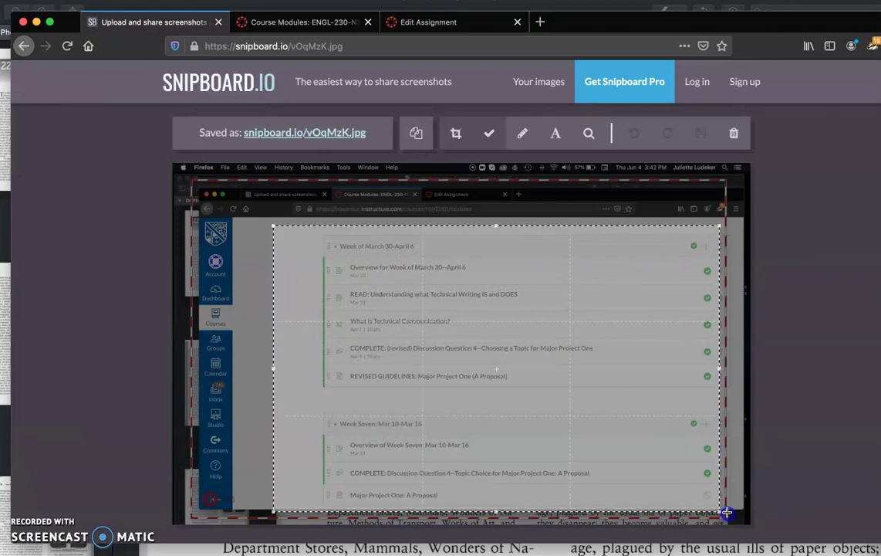
pyautogui.click(454, 324)
pyautogui.moveTo(273, 368); pyautogui.dragTo(247, 362)
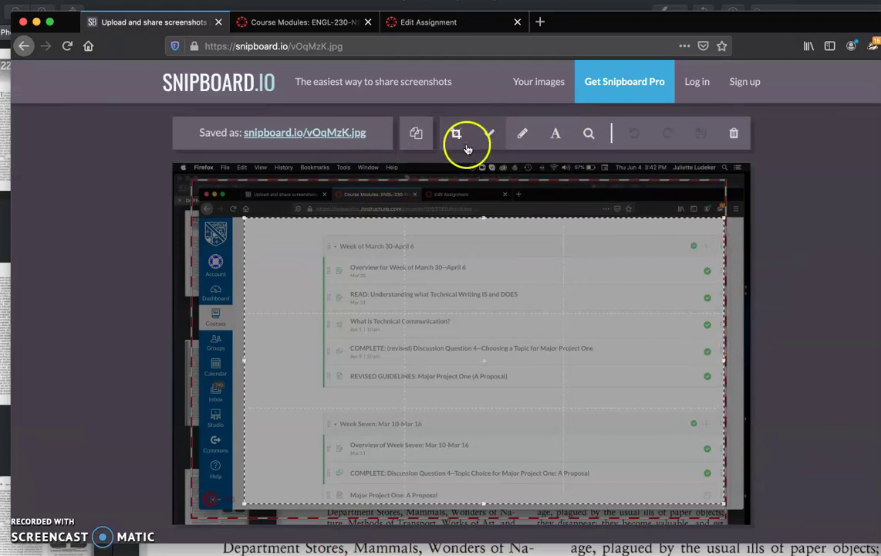
pyautogui.click(489, 135)
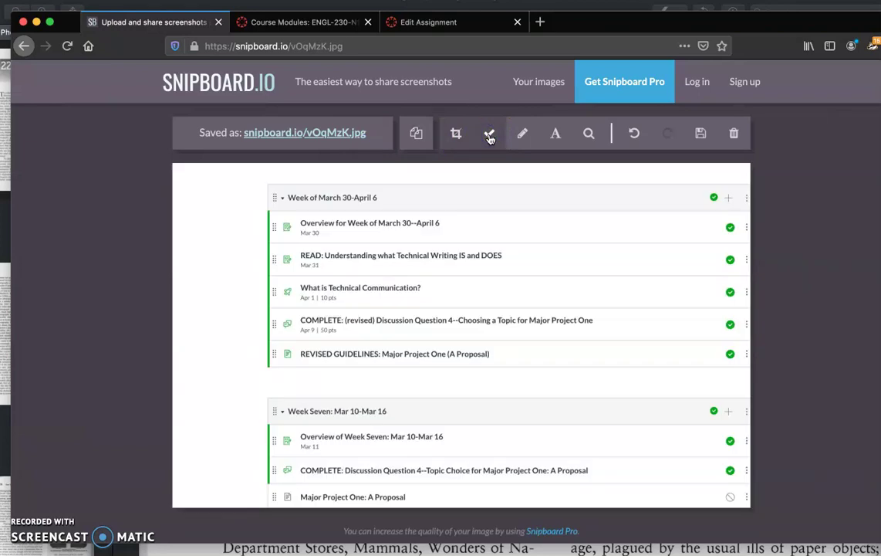
pyautogui.click(480, 163)
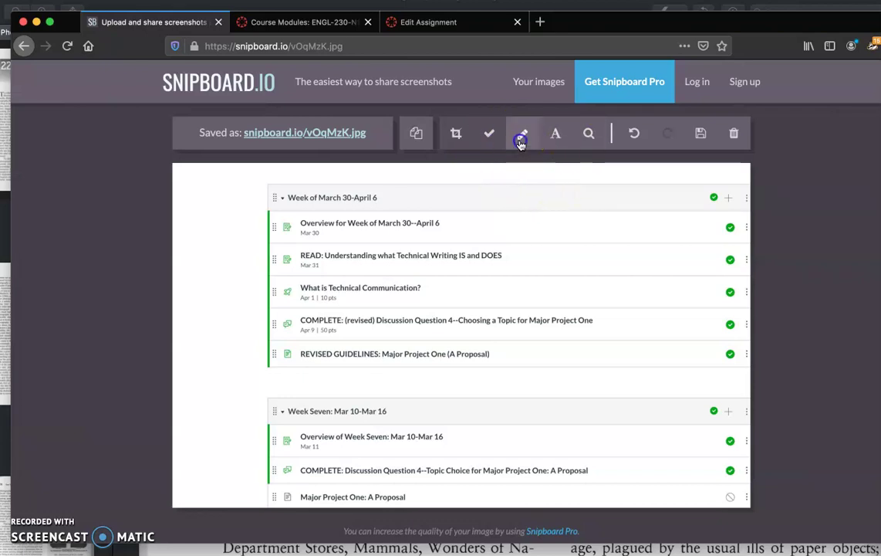
# Step: Draw a thin and a thicker red pencil test line in the top-left corner
pyautogui.click(522, 139)
pyautogui.click(489, 136)
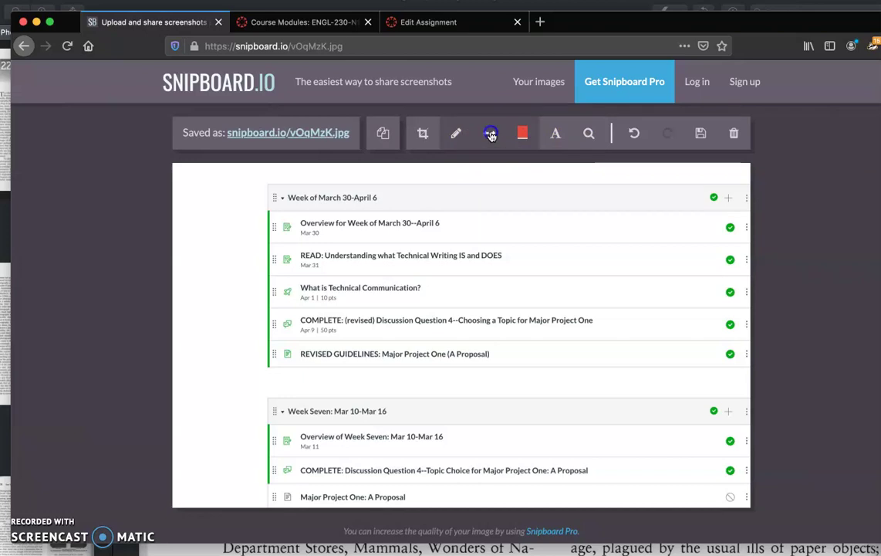
pyautogui.click(504, 119)
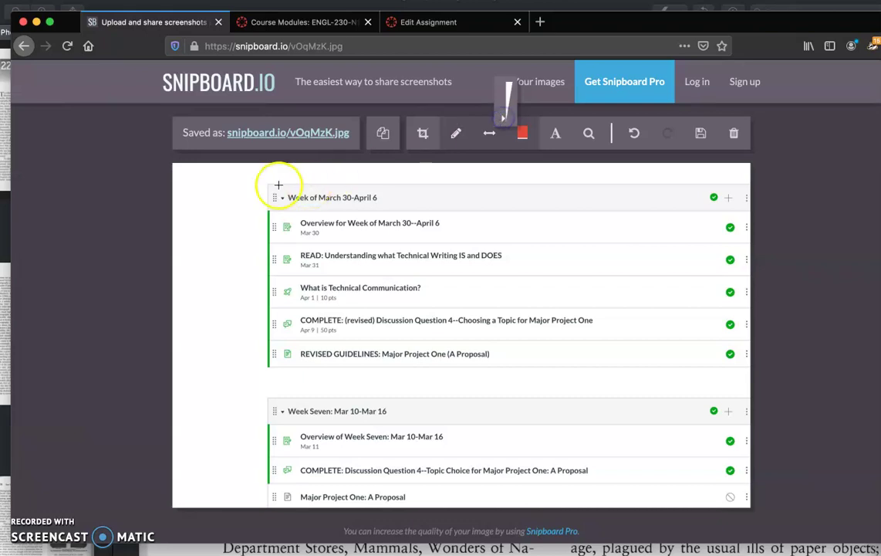
pyautogui.moveTo(189, 185); pyautogui.dragTo(233, 184)
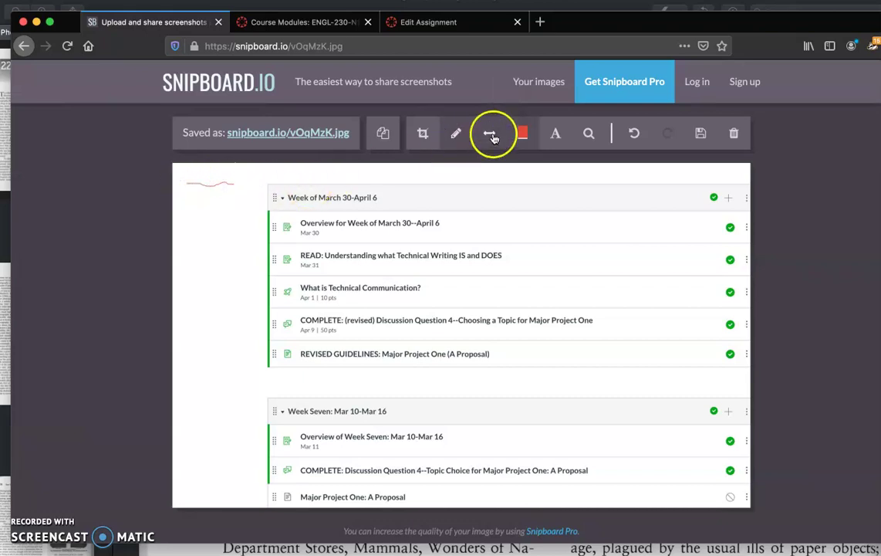
pyautogui.click(492, 135)
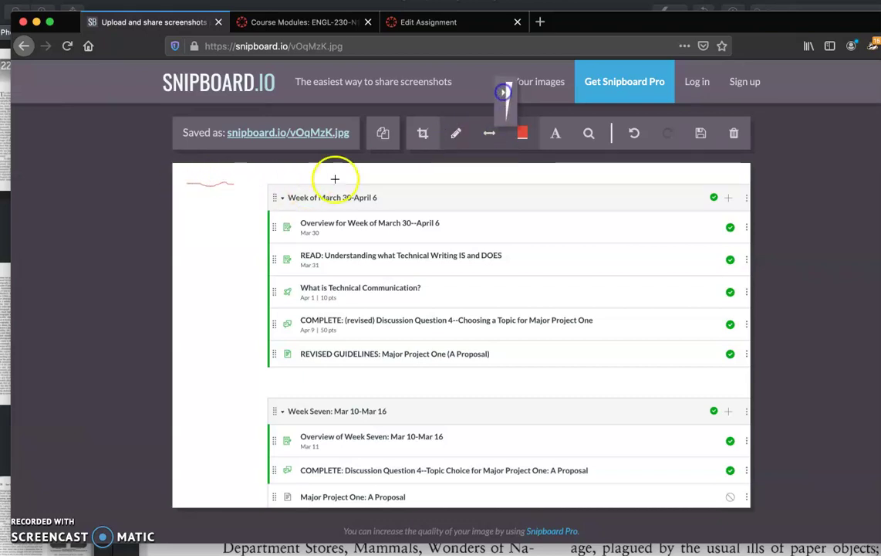
pyautogui.moveTo(190, 194); pyautogui.dragTo(216, 198)
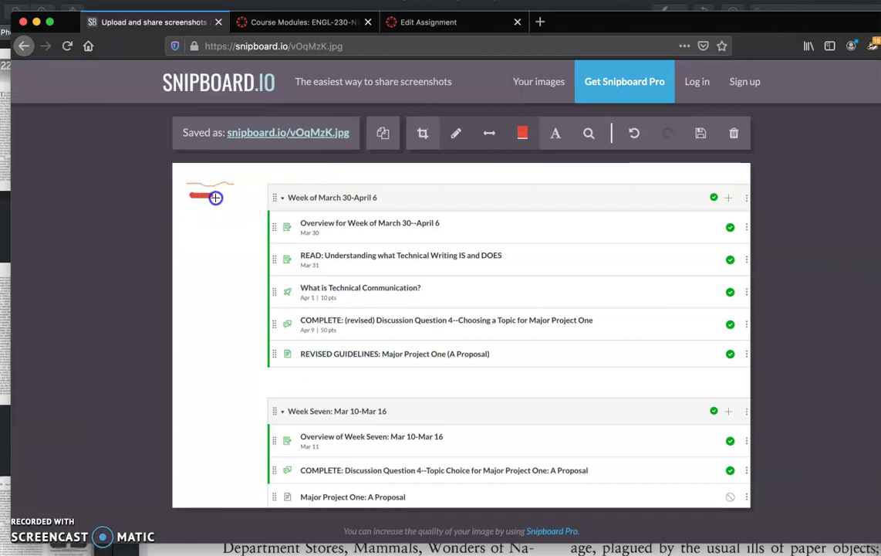
pyautogui.click(524, 134)
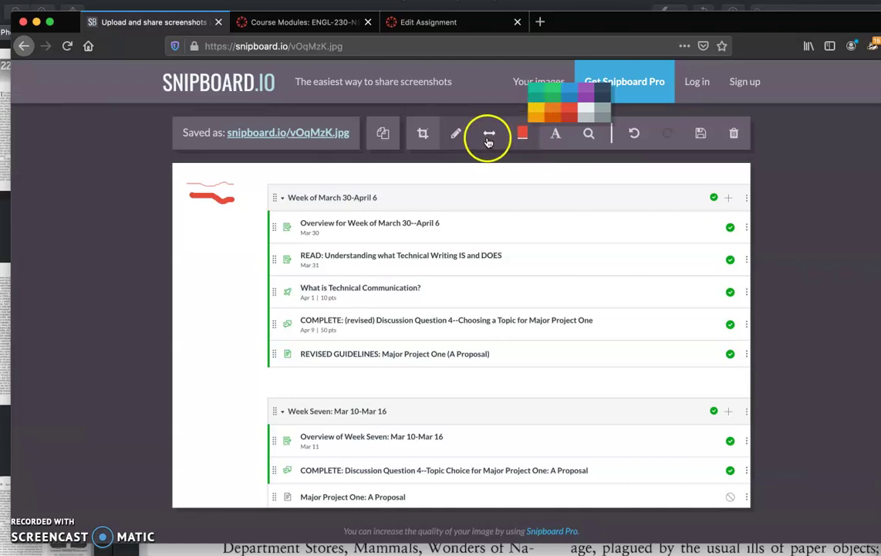
# Step: Draw red freehand marks: a bracket, arrows, circles, loops around REVISED GUIDELINES, and the word 'word'
pyautogui.click(522, 133)
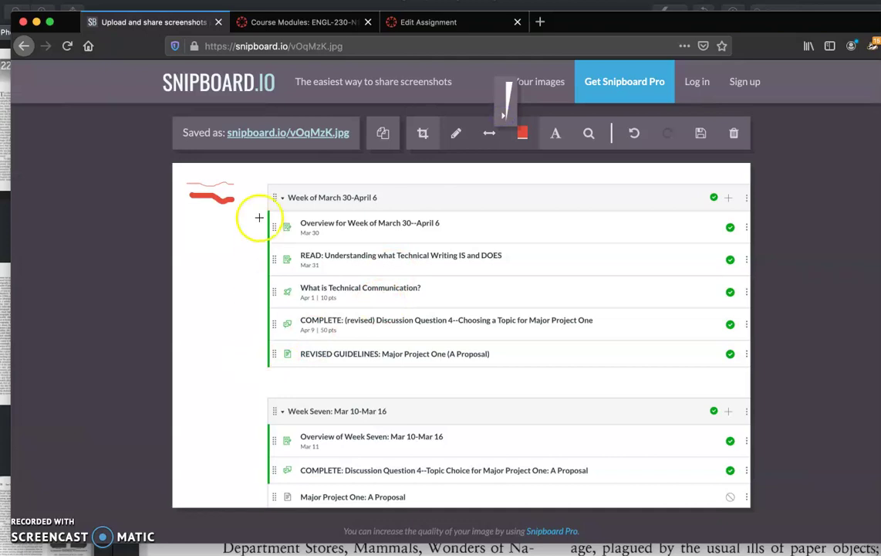
pyautogui.moveTo(286, 176)
pyautogui.mouseDown()
pyautogui.moveTo(272, 179)
pyautogui.moveTo(247, 349)
pyautogui.moveTo(297, 384)
pyautogui.mouseUp()
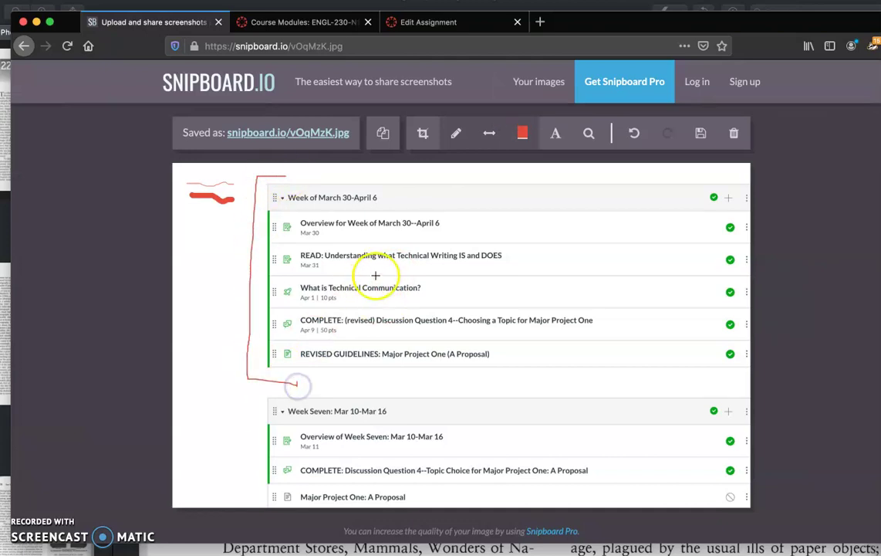
pyautogui.moveTo(235, 226); pyautogui.dragTo(274, 199)
pyautogui.moveTo(296, 297); pyautogui.dragTo(275, 285)
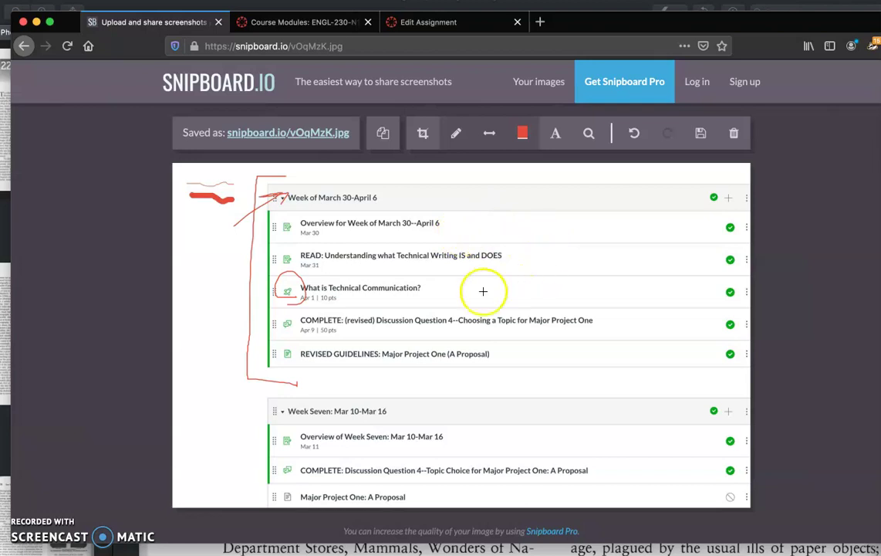
pyautogui.moveTo(507, 355); pyautogui.dragTo(578, 355)
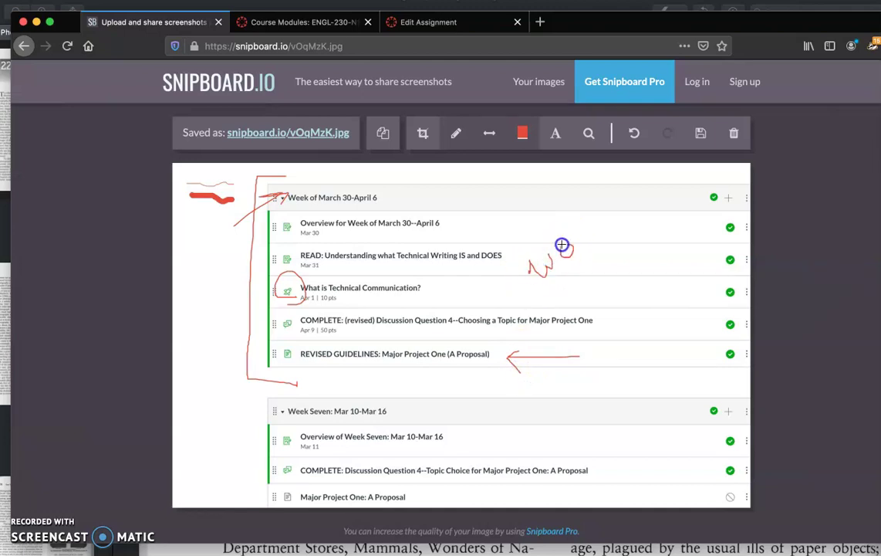
pyautogui.moveTo(590, 225)
pyautogui.mouseDown()
pyautogui.moveTo(587, 213)
pyautogui.moveTo(610, 236)
pyautogui.mouseUp()
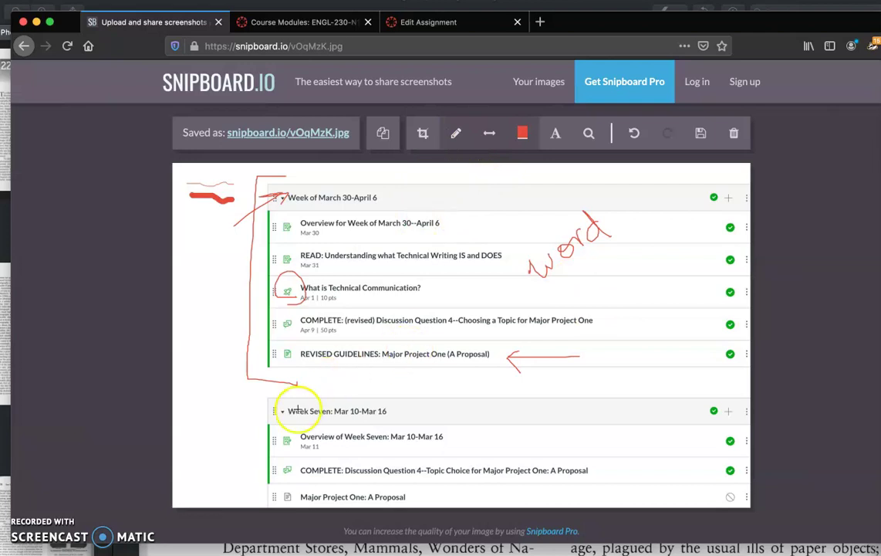
pyautogui.moveTo(303, 412)
pyautogui.mouseDown()
pyautogui.moveTo(274, 465)
pyautogui.moveTo(278, 432)
pyautogui.moveTo(547, 413)
pyautogui.moveTo(631, 412)
pyautogui.moveTo(634, 423)
pyautogui.mouseUp()
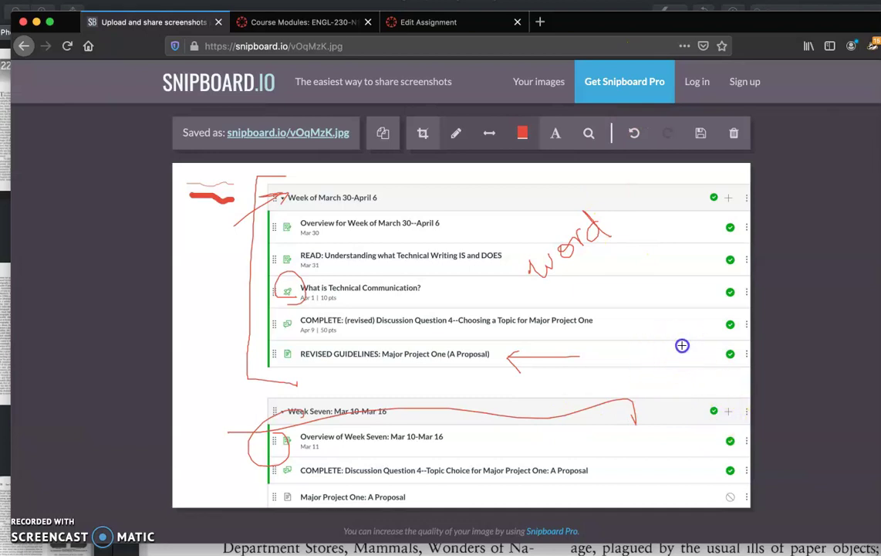
pyautogui.moveTo(683, 346); pyautogui.dragTo(546, 391)
pyautogui.moveTo(481, 401)
pyautogui.mouseDown()
pyautogui.moveTo(231, 371)
pyautogui.moveTo(259, 344)
pyautogui.mouseUp()
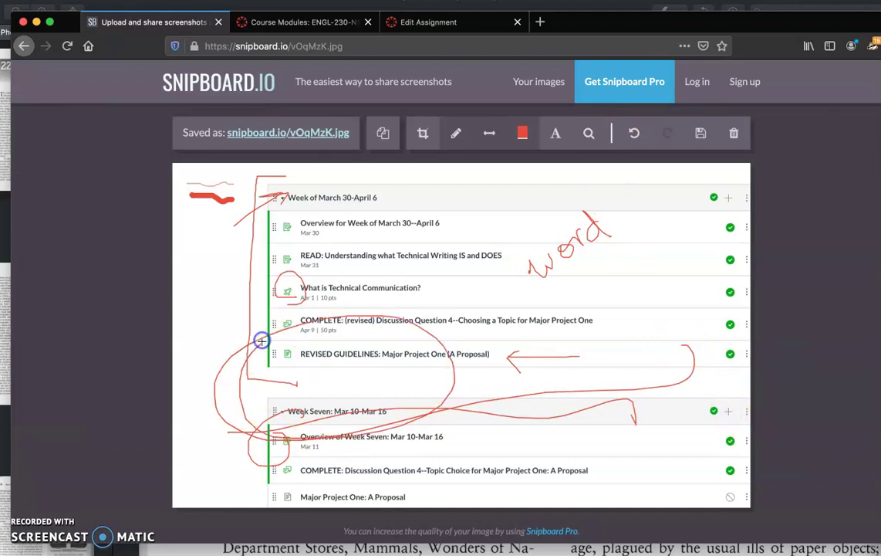
# Step: Add blue text labels 'Write something' and 'Write something else' in the left margin
pyautogui.click(554, 140)
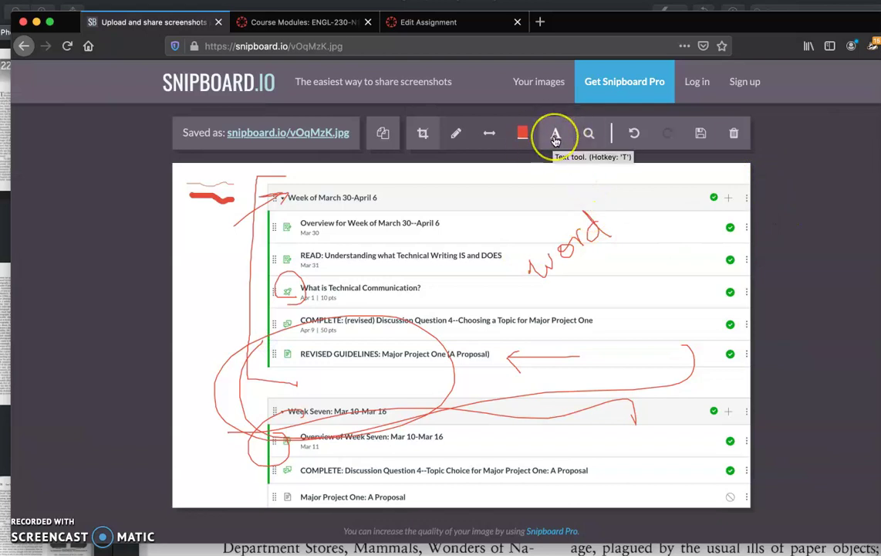
pyautogui.click(526, 134)
pyautogui.click(540, 95)
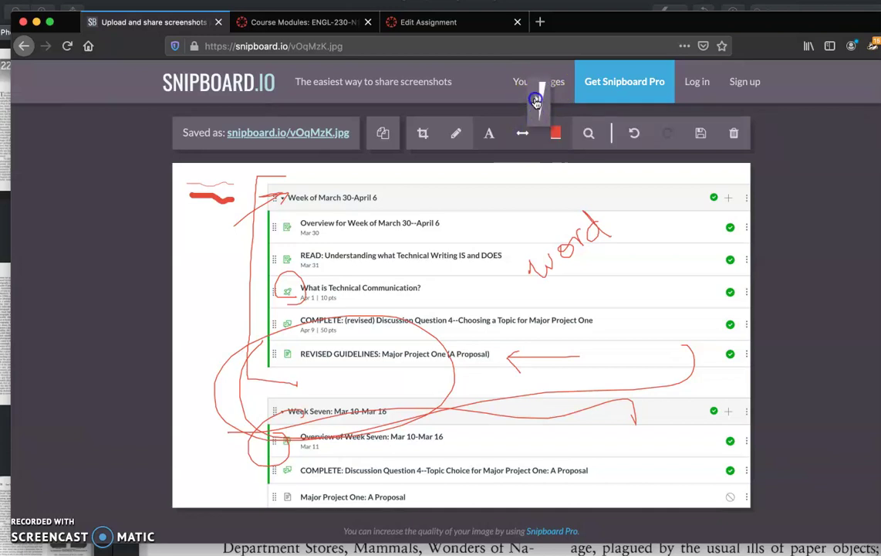
pyautogui.click(551, 133)
pyautogui.click(604, 100)
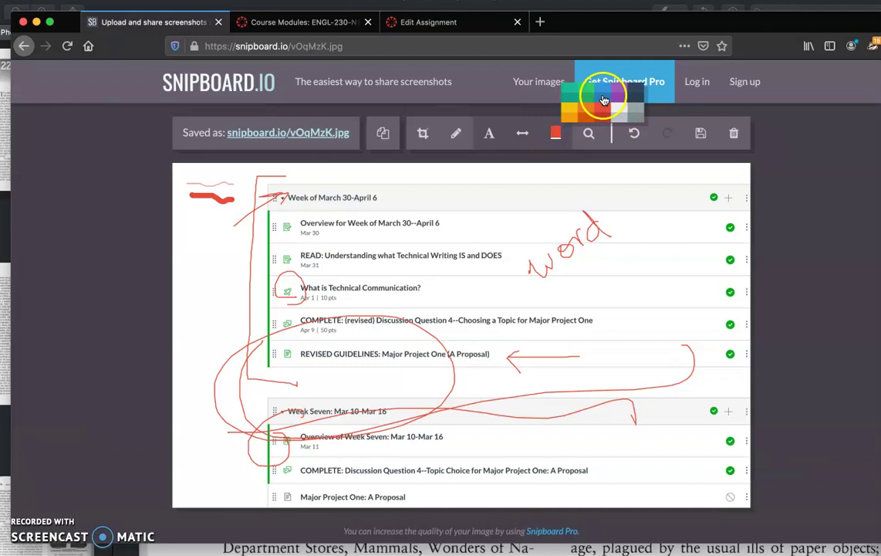
pyautogui.click(182, 282)
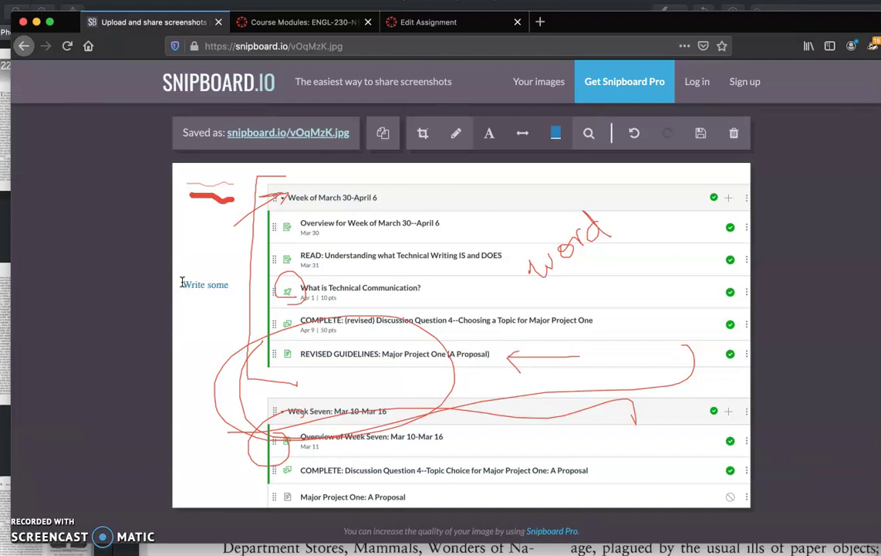
pyautogui.click(183, 396)
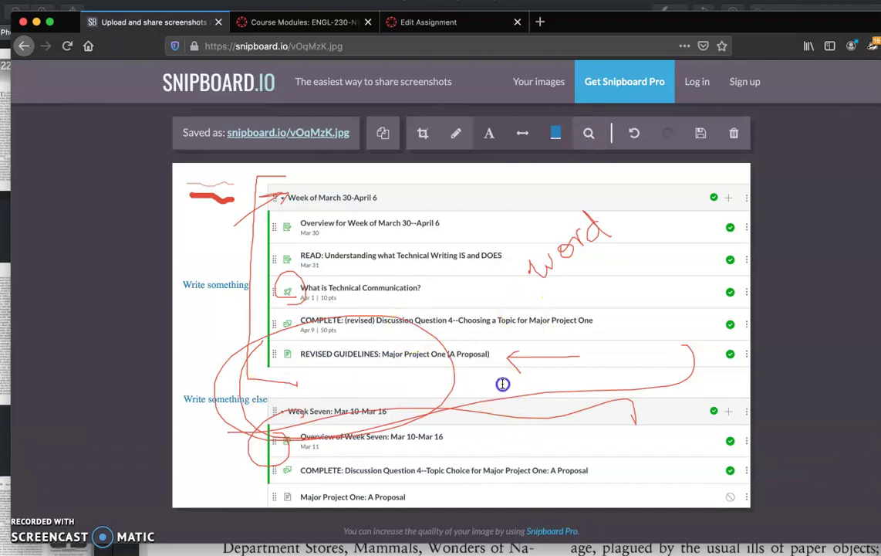
pyautogui.click(412, 203)
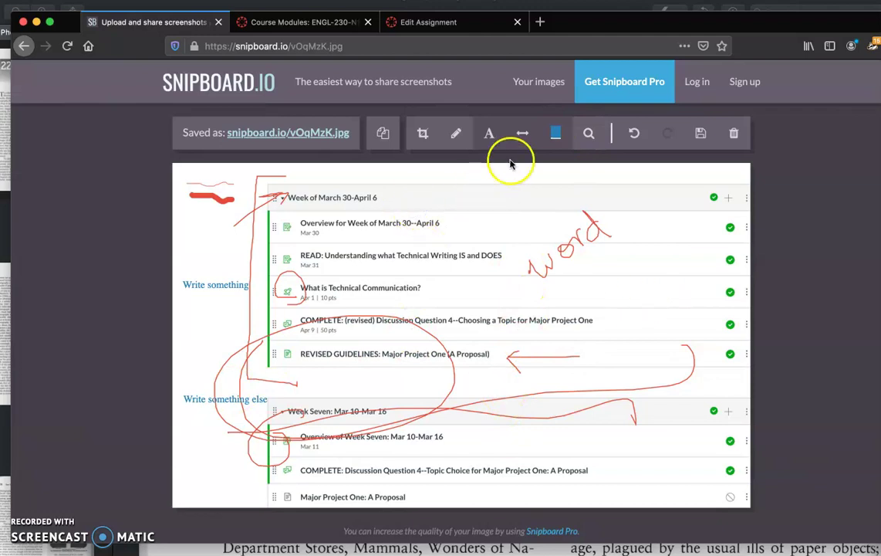
pyautogui.click(389, 198)
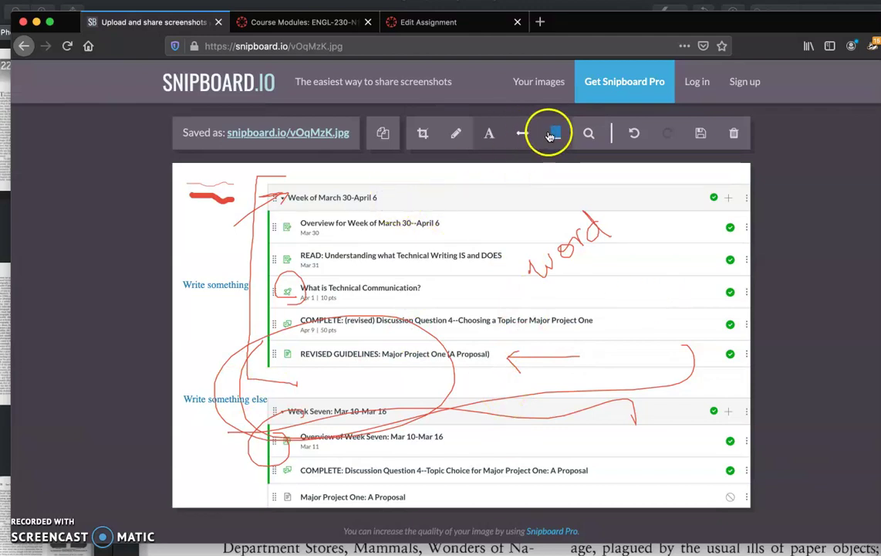
# Step: Add red text labels 'Almost summer!' and 'Wow!'
pyautogui.click(524, 132)
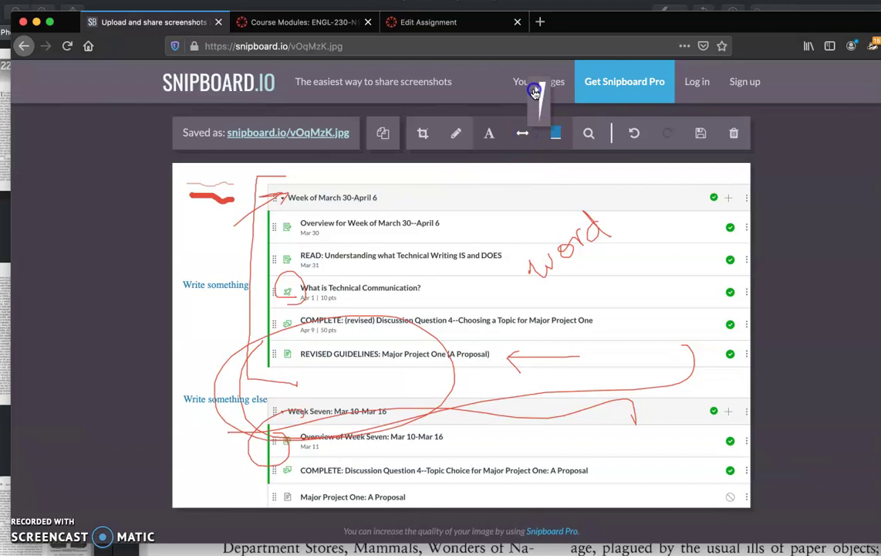
pyautogui.click(556, 134)
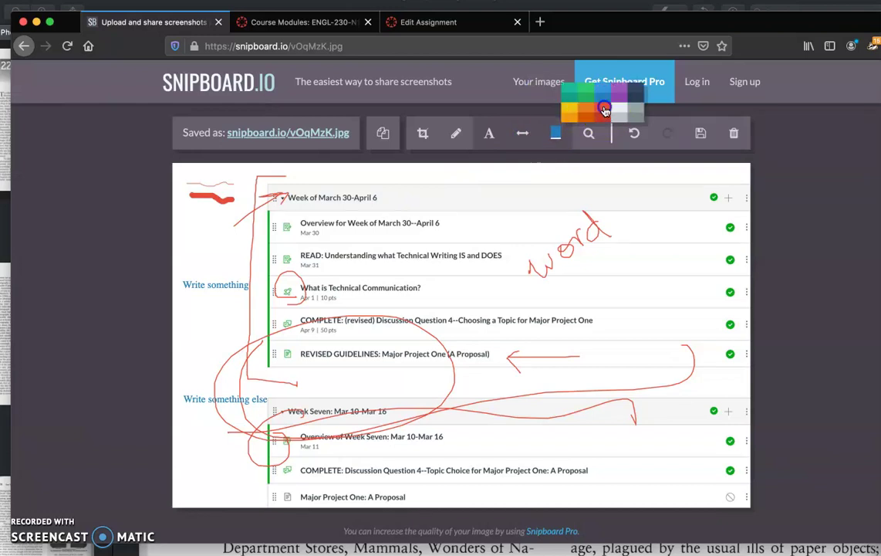
pyautogui.click(589, 117)
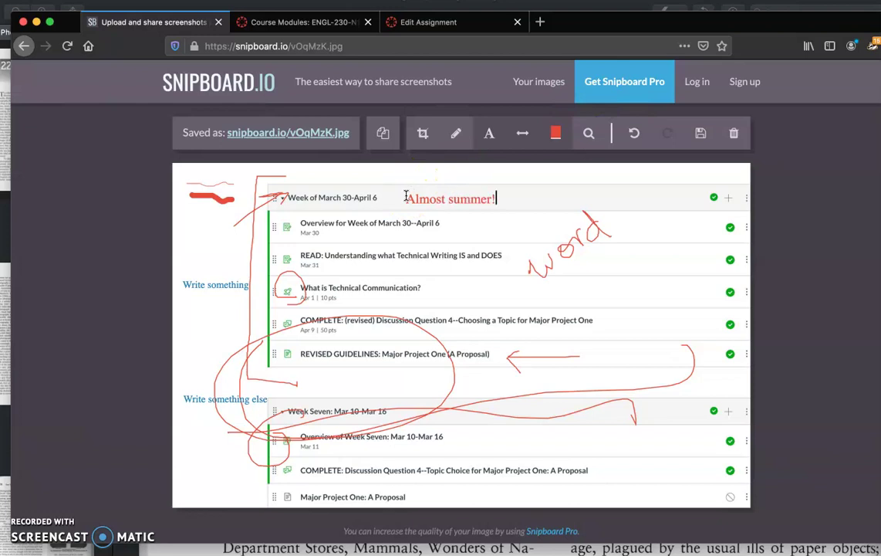
pyautogui.click(346, 379)
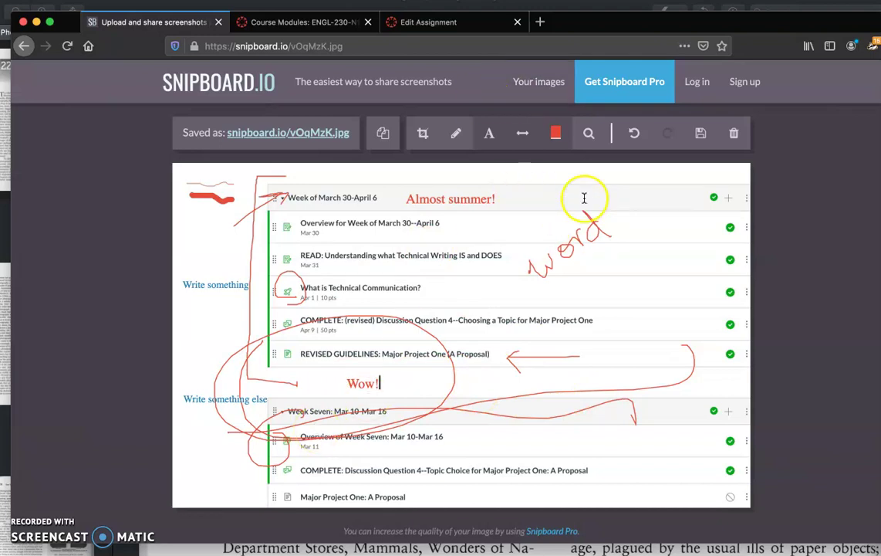
# Step: Draw a yellow pen stroke from the quiz item icon looping around 'Wow!' and Week Seven
pyautogui.click(487, 139)
pyautogui.click(504, 137)
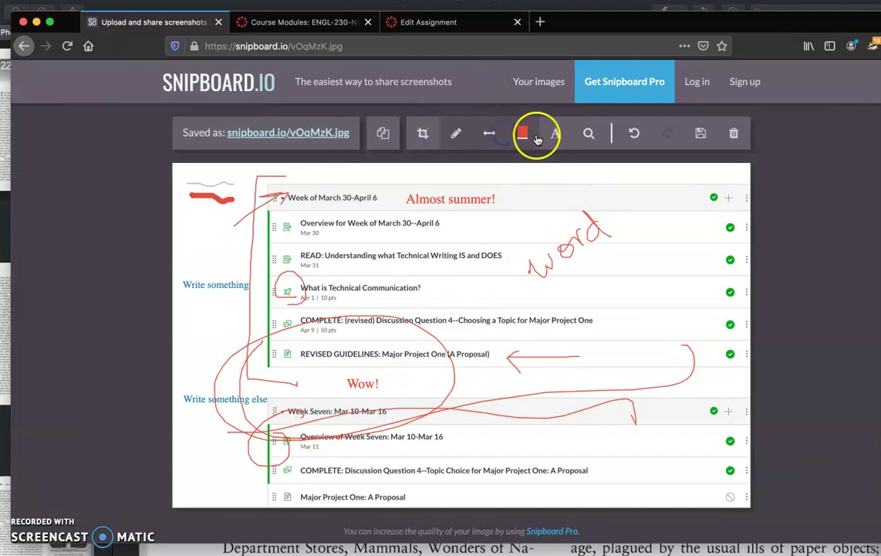
pyautogui.click(522, 132)
pyautogui.click(536, 108)
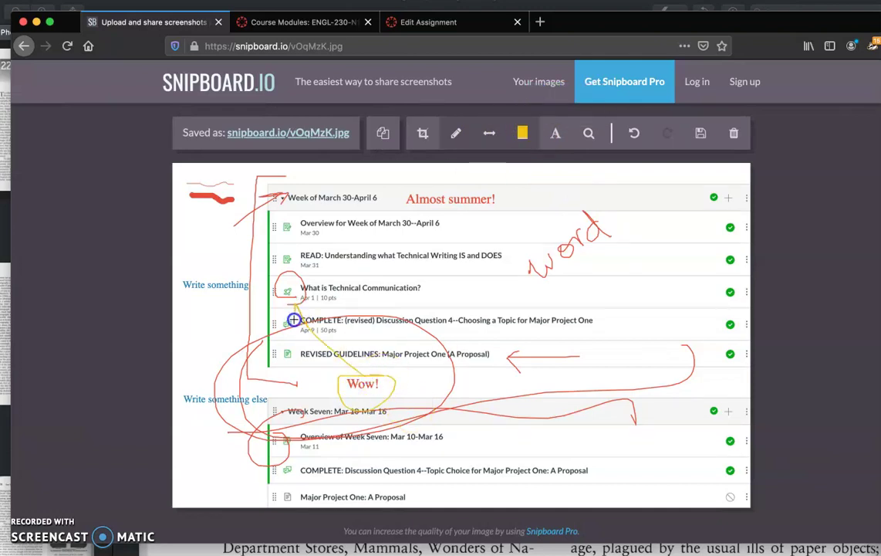
pyautogui.moveTo(308, 315)
pyautogui.mouseDown()
pyautogui.moveTo(349, 361)
pyautogui.moveTo(305, 449)
pyautogui.moveTo(361, 480)
pyautogui.mouseUp()
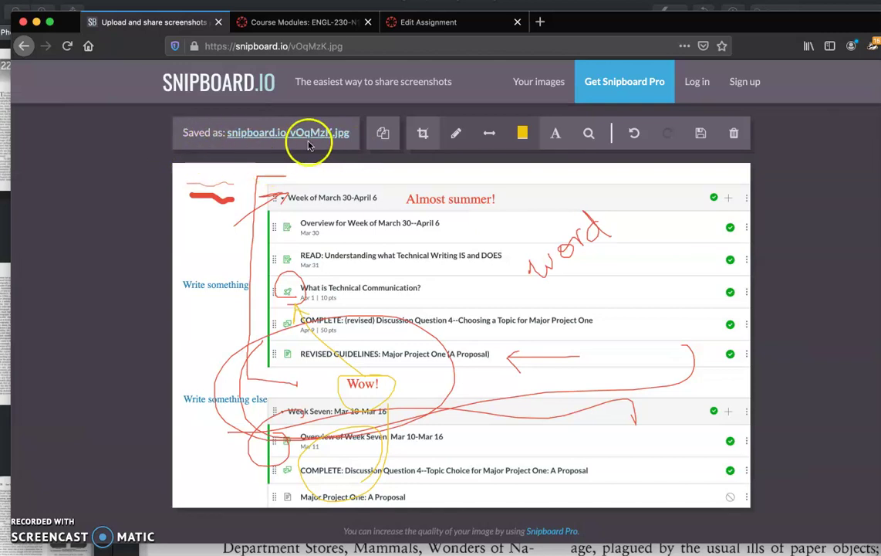
# Step: Save the annotated screenshot, copy its image URL, and return to Canvas's assignment editor
pyautogui.click(700, 135)
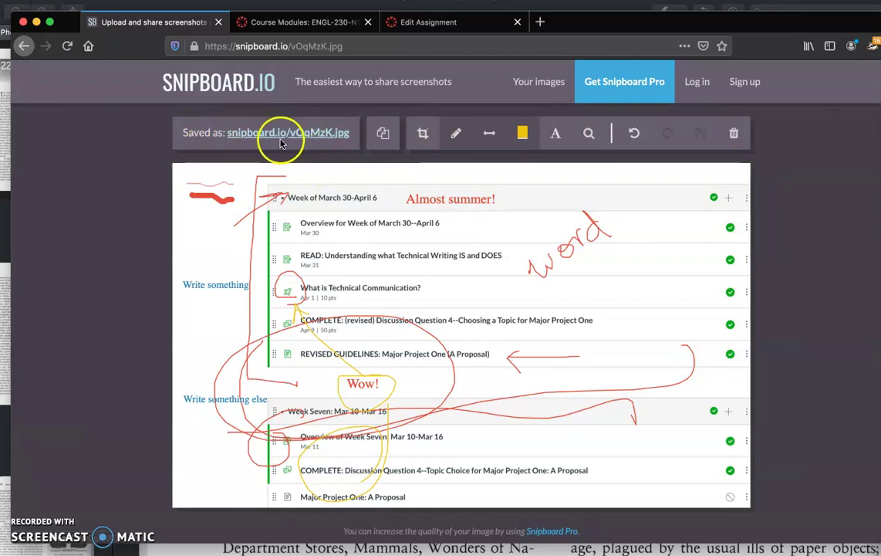
pyautogui.click(386, 149)
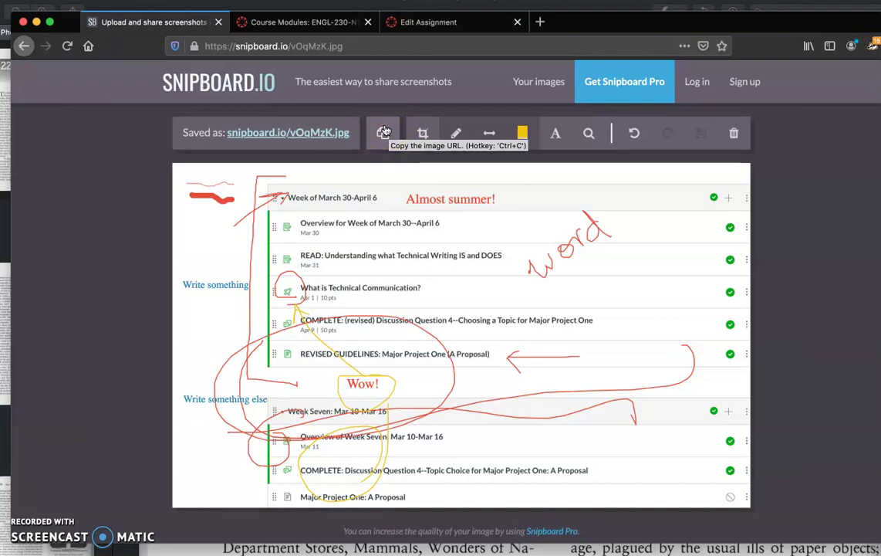
pyautogui.click(383, 133)
pyautogui.click(384, 133)
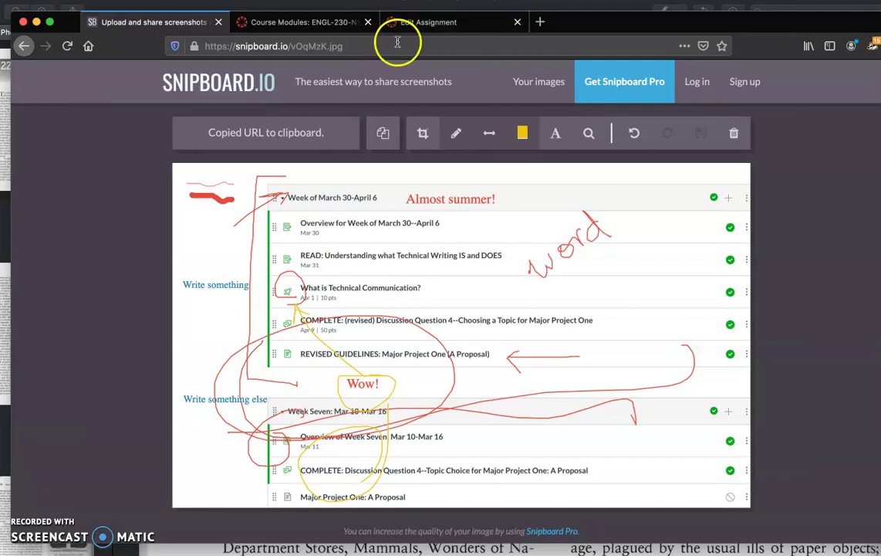
pyautogui.click(417, 22)
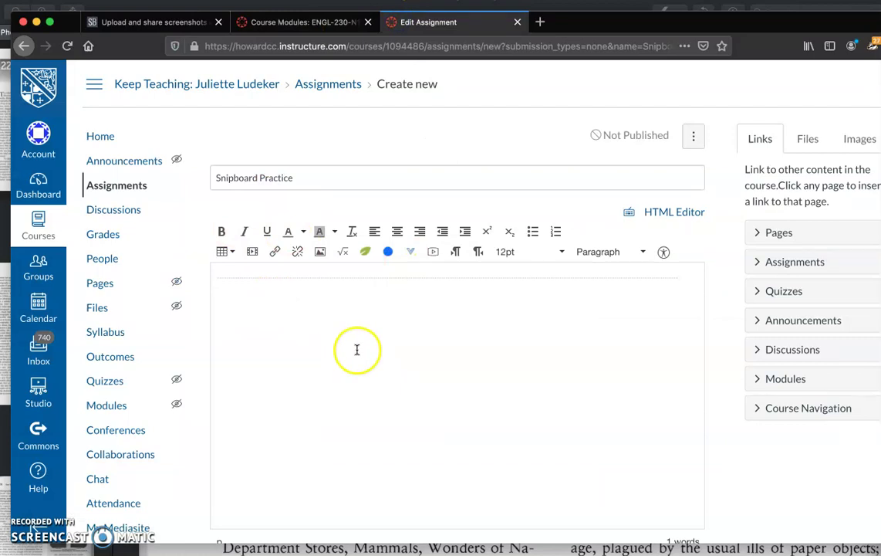
# Step: Embed the copied snipboard.io image URL into the Snipboard Practice assignment description
pyautogui.click(320, 253)
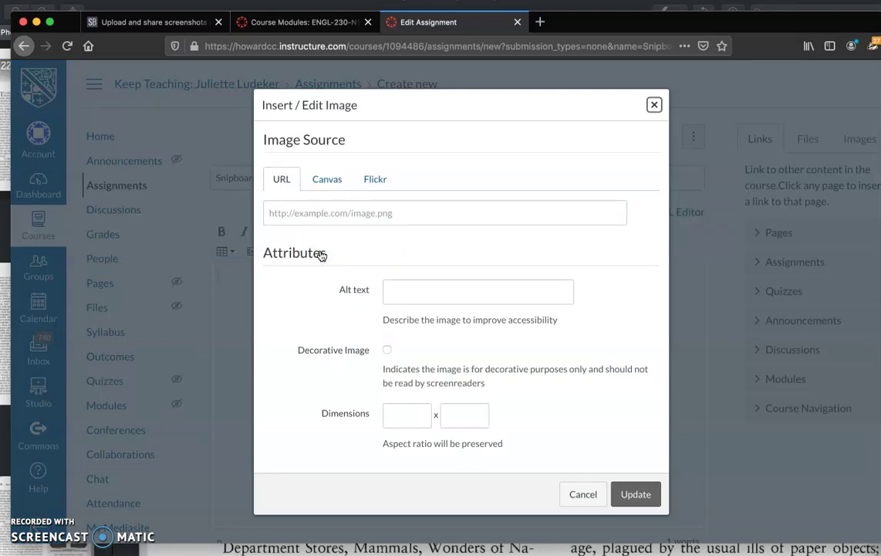
pyautogui.click(297, 213)
pyautogui.press('super+v')
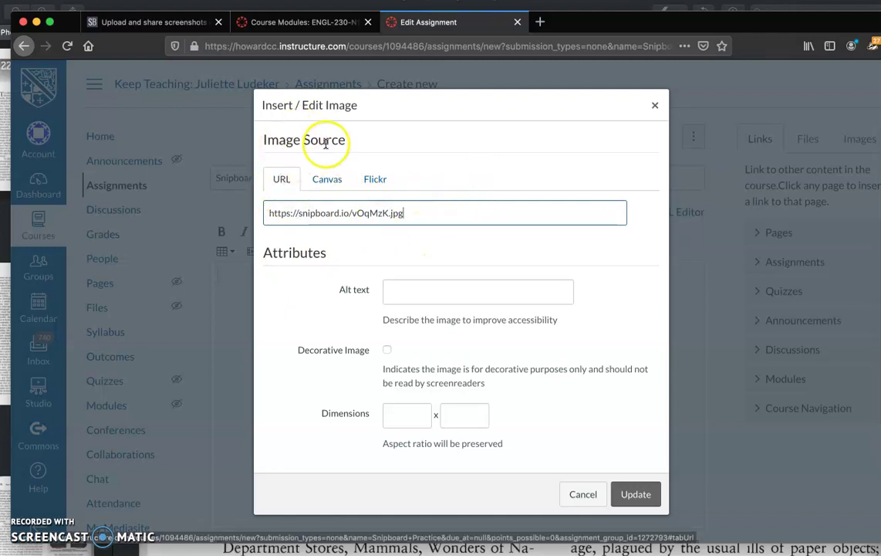
pyautogui.click(635, 492)
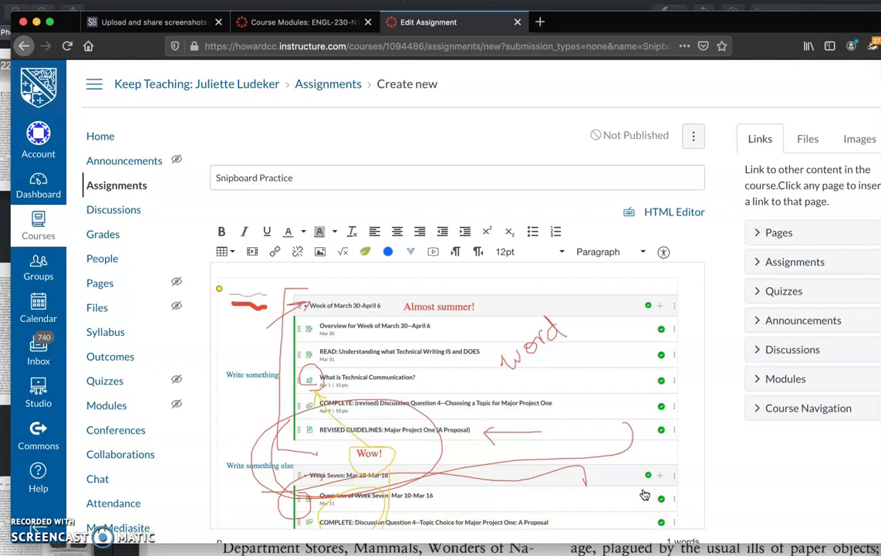
pyautogui.click(692, 458)
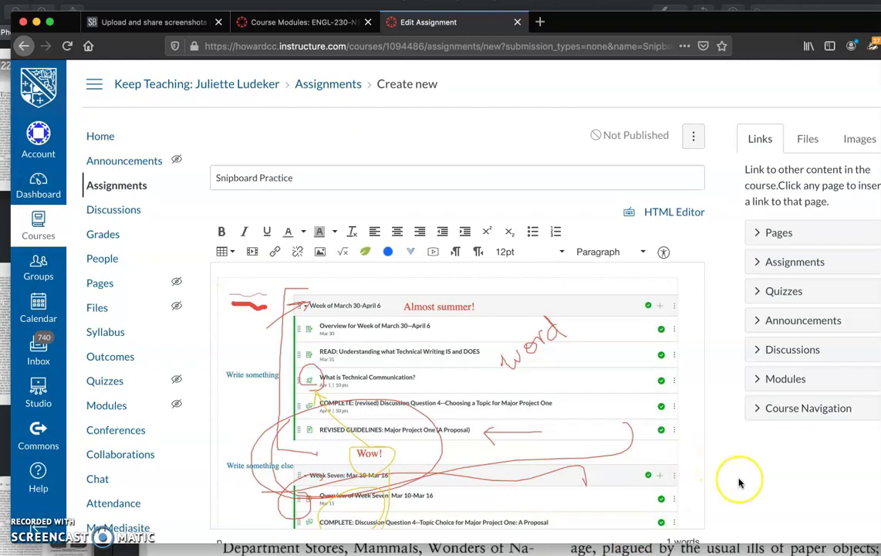
pyautogui.scroll(-2, 738, 482)
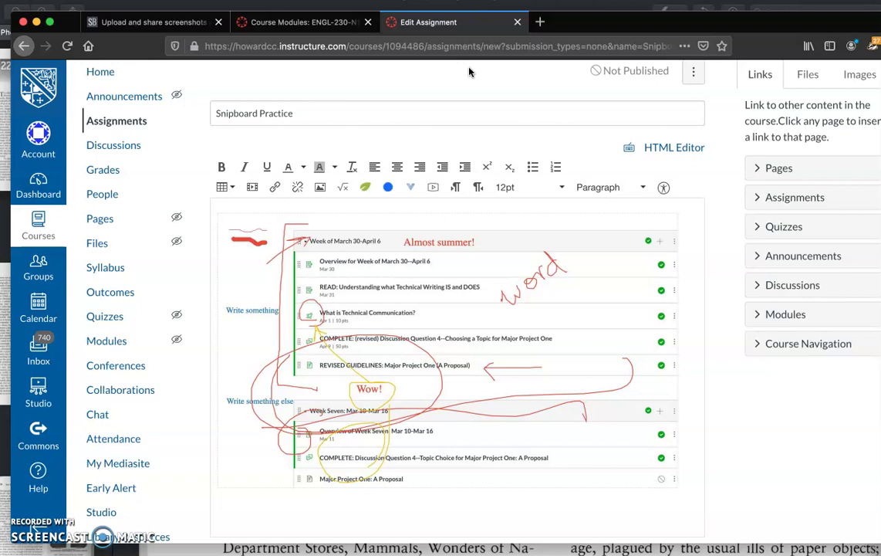
# Step: Return to the Snipboard.io tab showing the annotated screenshot at snipboard.io/vOqMzK.jpg
pyautogui.click(177, 23)
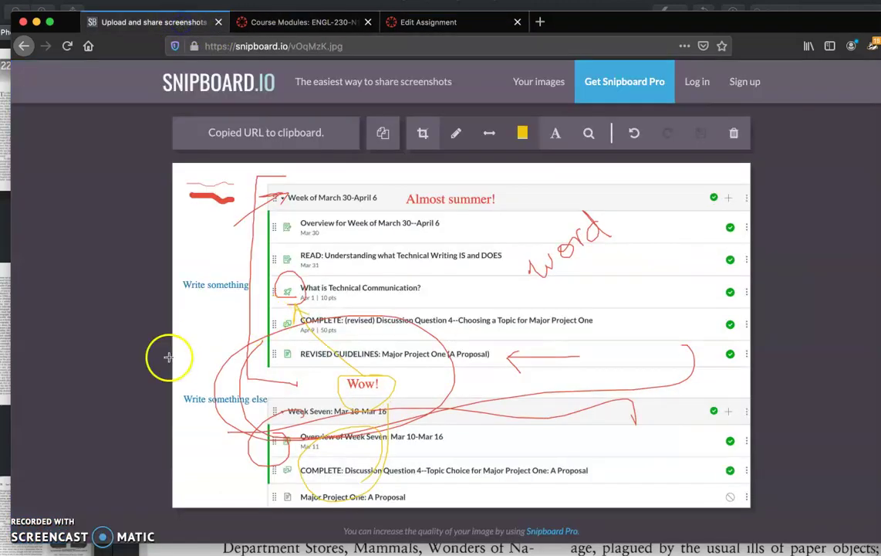